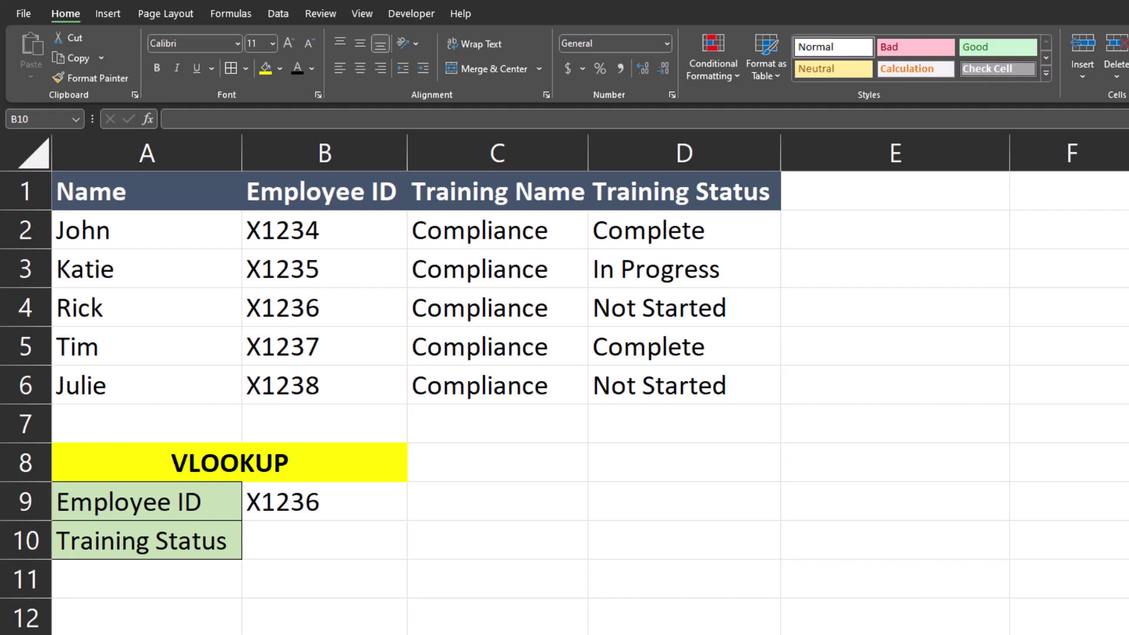
# Begin a VLOOKUP formula in B10 using employee ID cell B9 as the lookup value
pyautogui.write('=vlook')
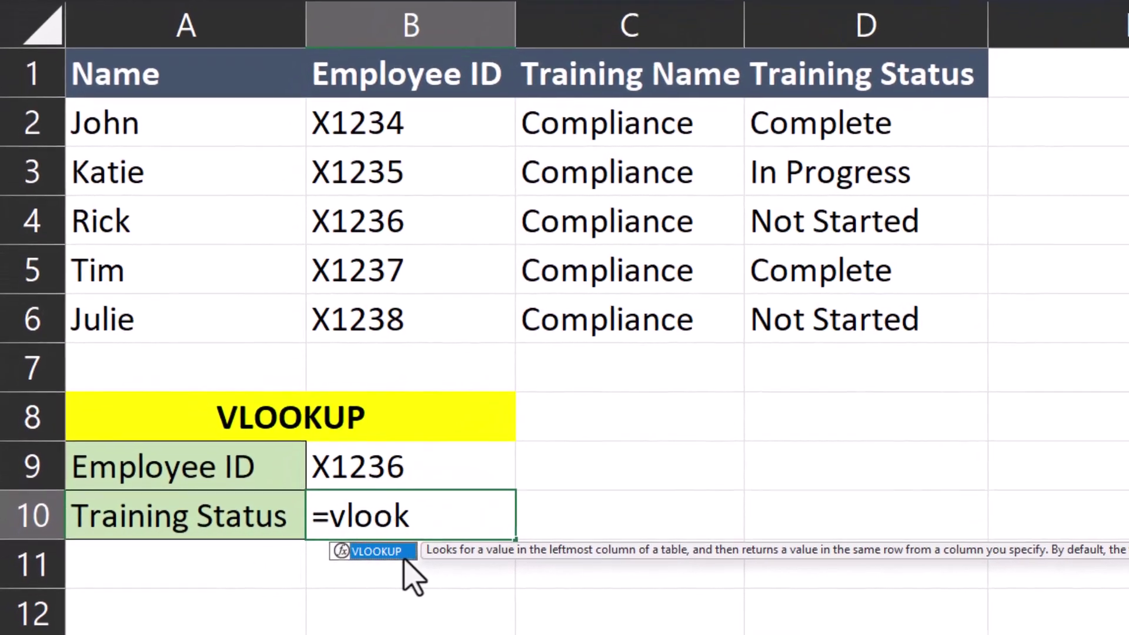
pyautogui.doubleClick(312, 569)
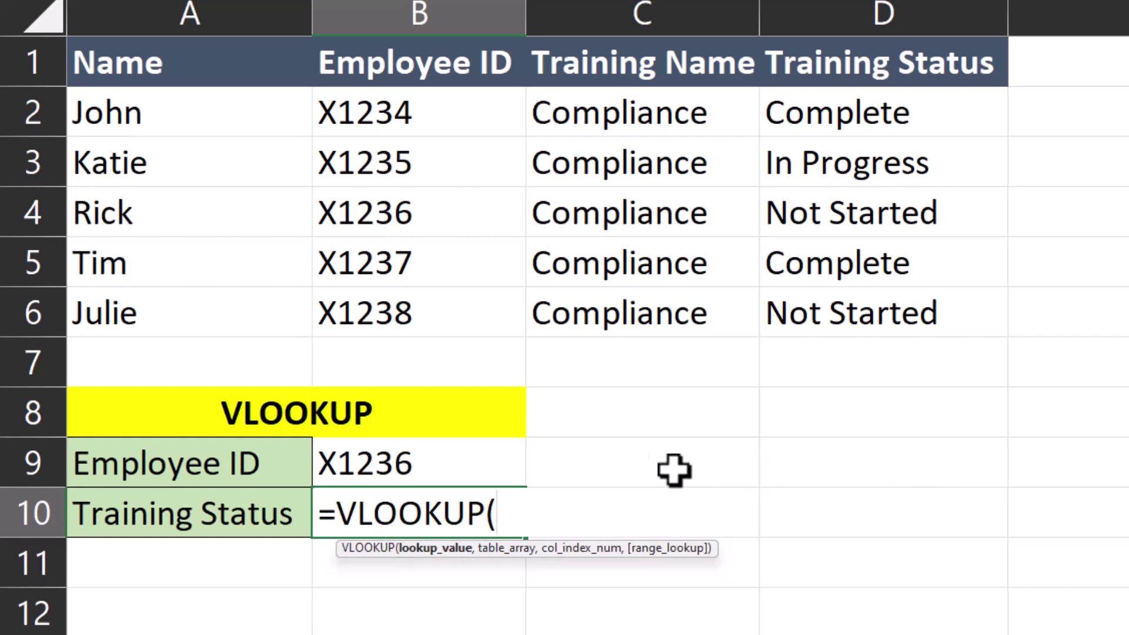
pyautogui.click(514, 459)
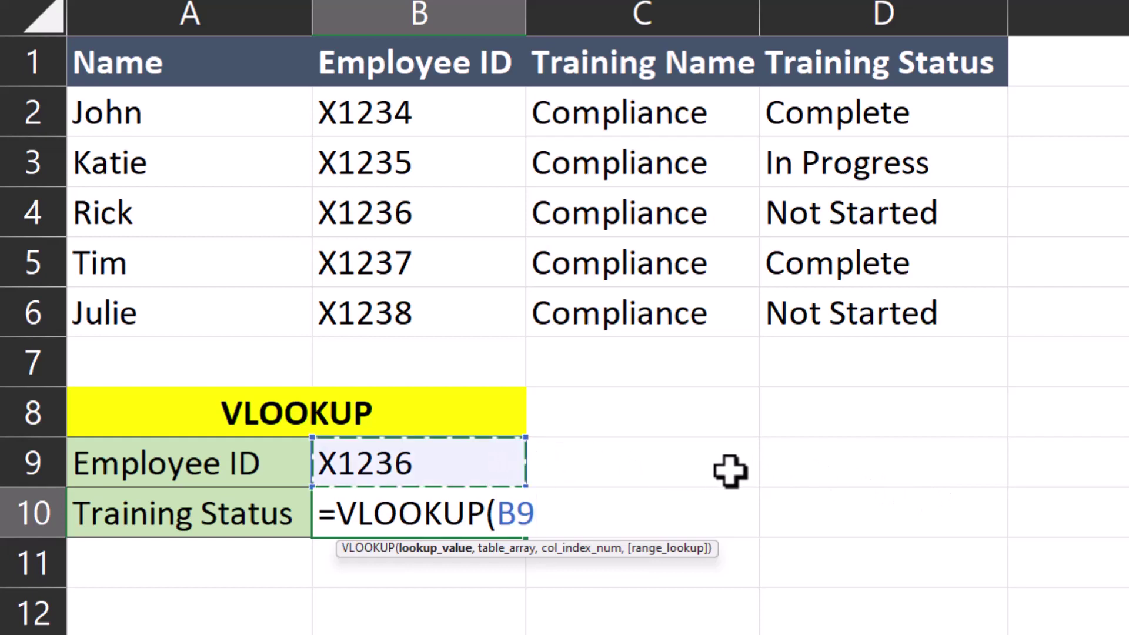
pyautogui.write(',')
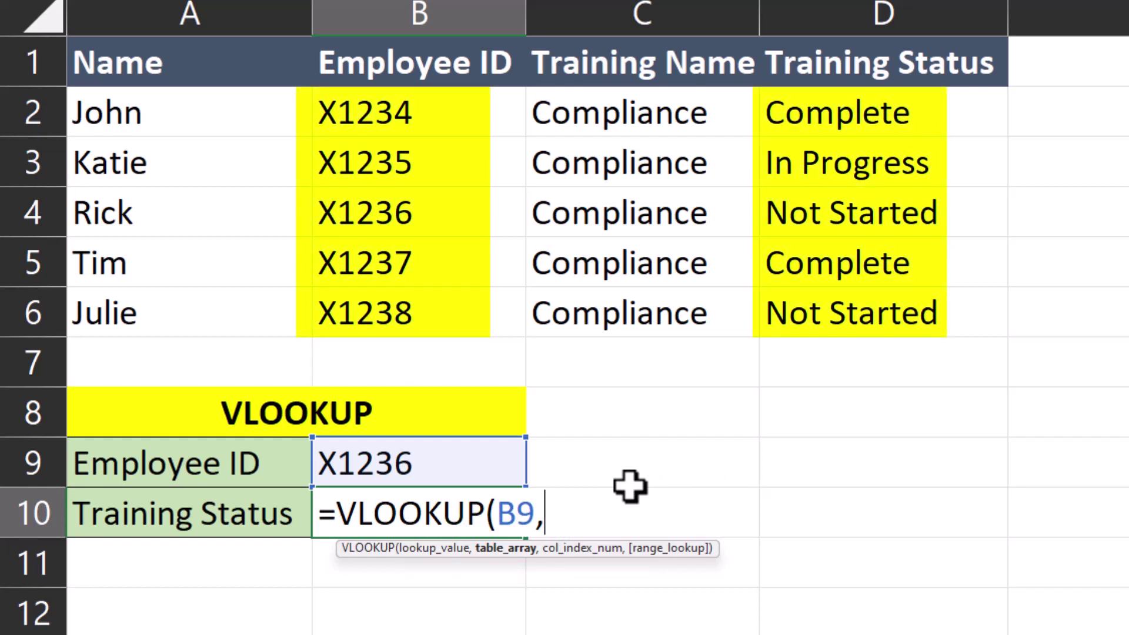
# Complete the B10 lookup with table B1:D6, column index 3 and FALSE exact match
pyautogui.moveTo(468, 78); pyautogui.dragTo(950, 312)
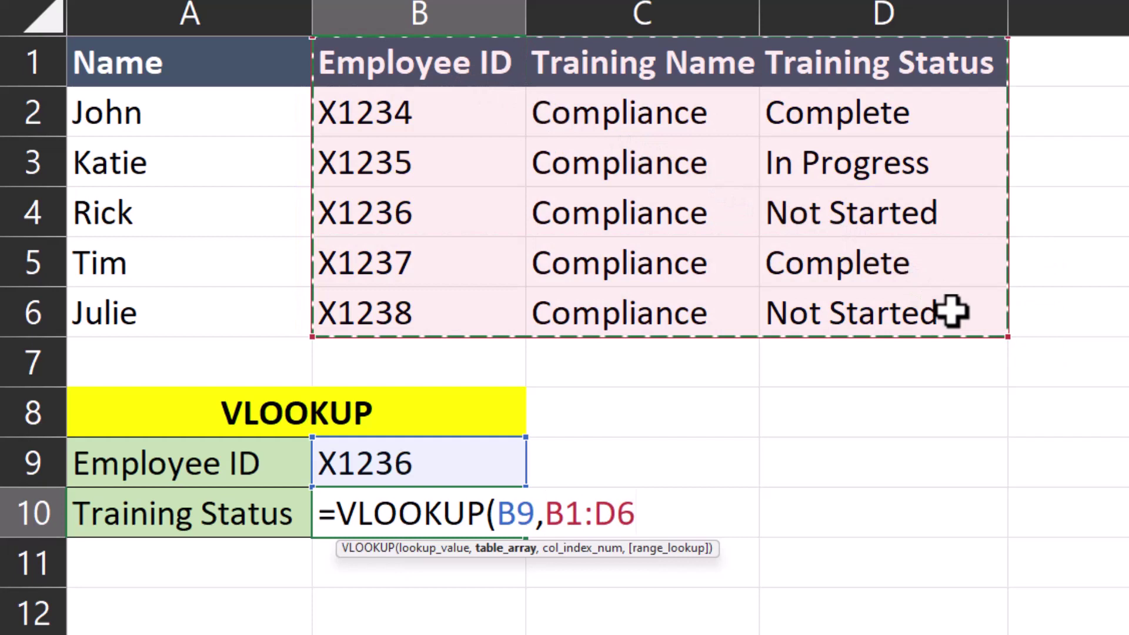
pyautogui.write(',')
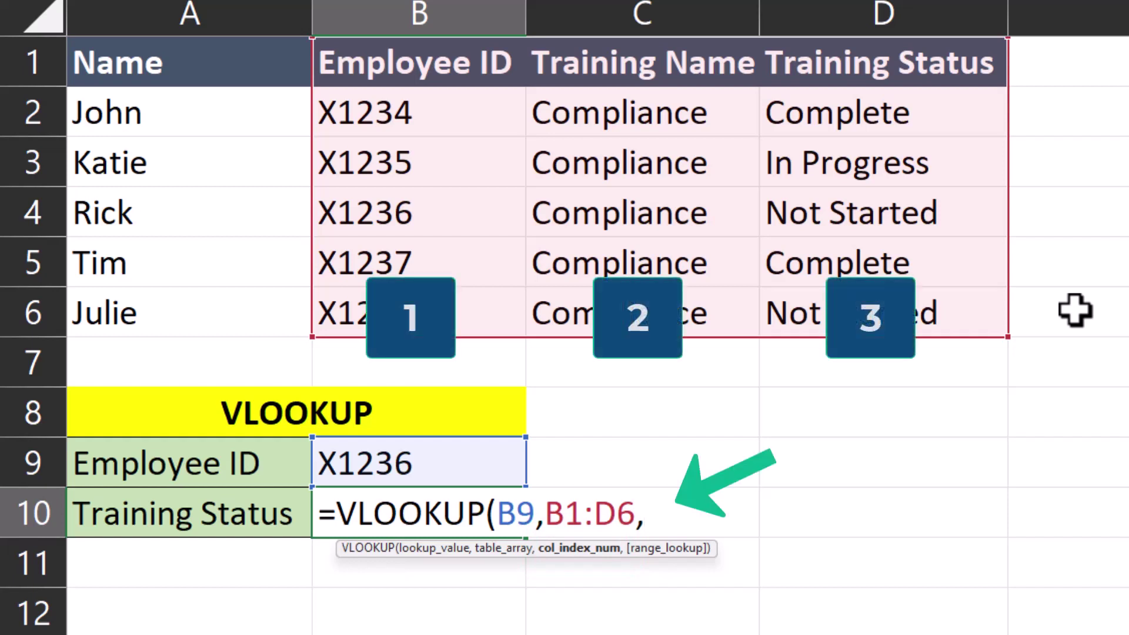
pyautogui.write('3')
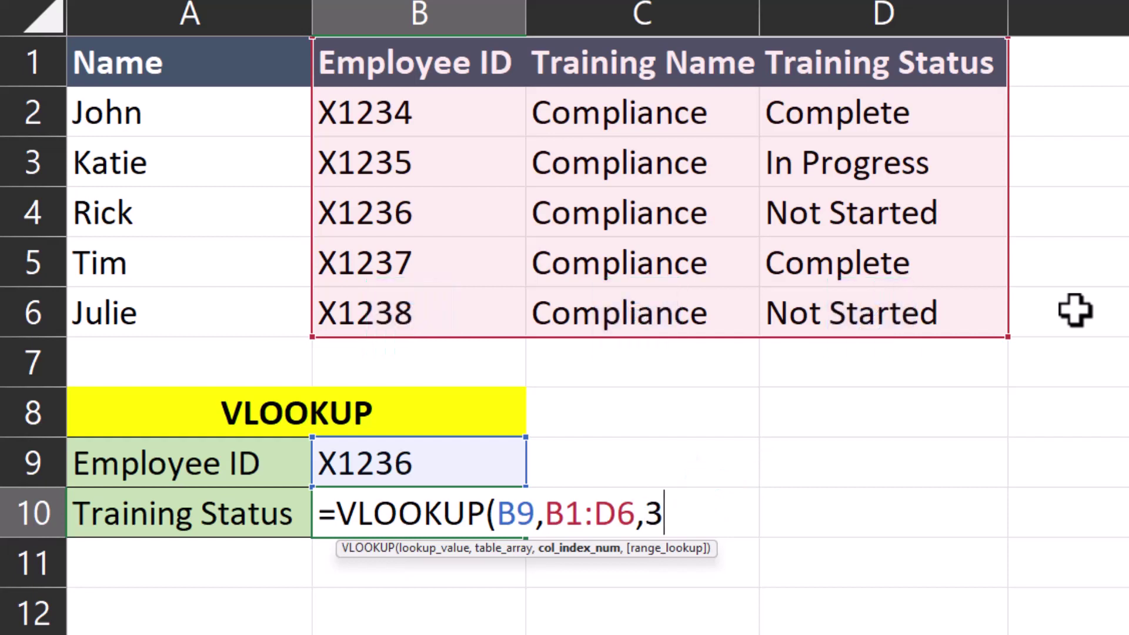
pyautogui.write(',')
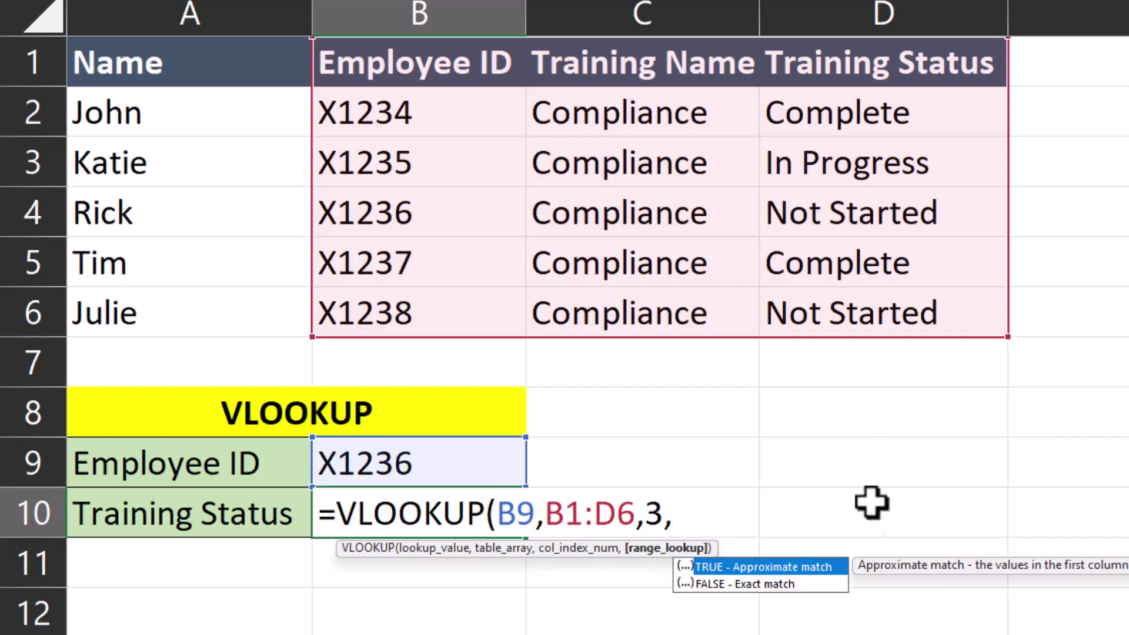
pyautogui.doubleClick(838, 583)
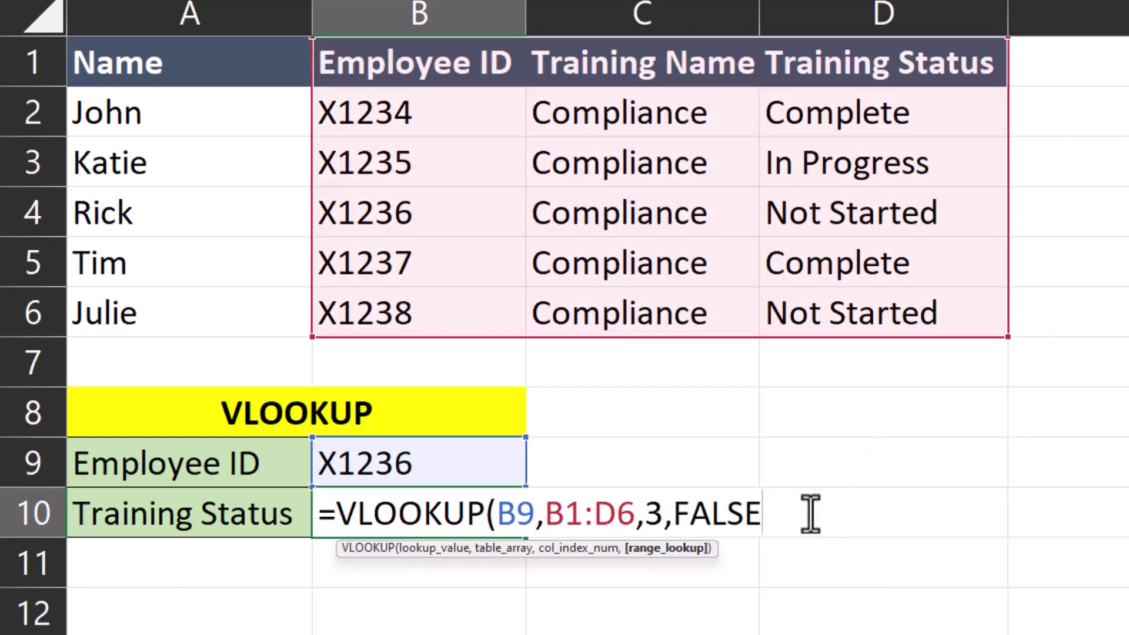
pyautogui.press('Return')
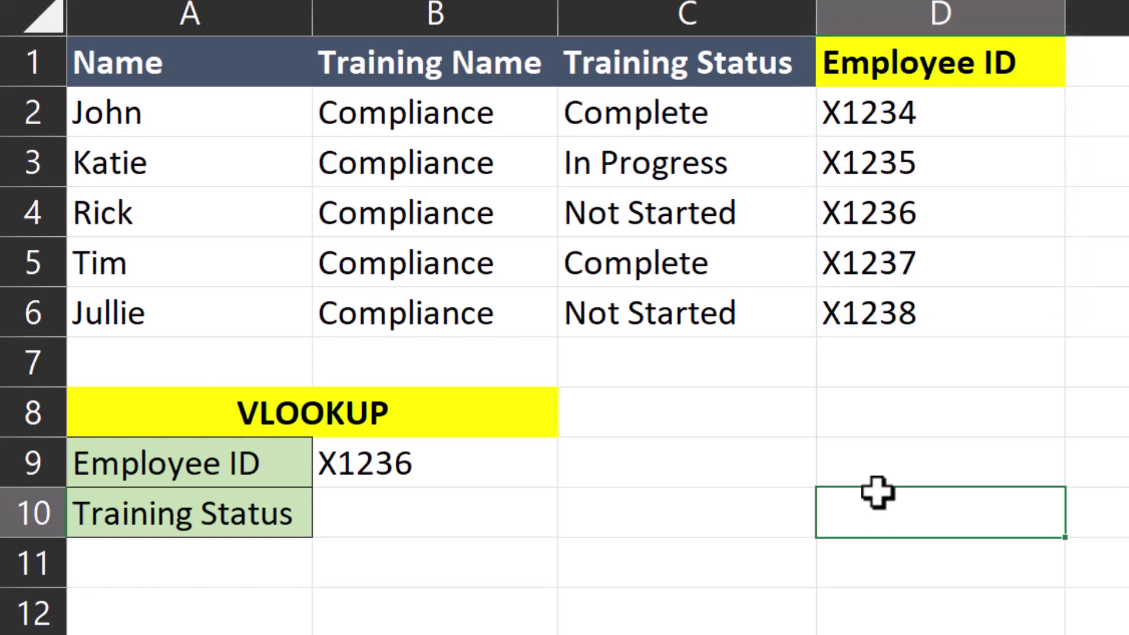
# Cut the Employee ID cells D1:D6 and insert them at column B before Training Name
pyautogui.moveTo(1041, 70); pyautogui.dragTo(1036, 289)
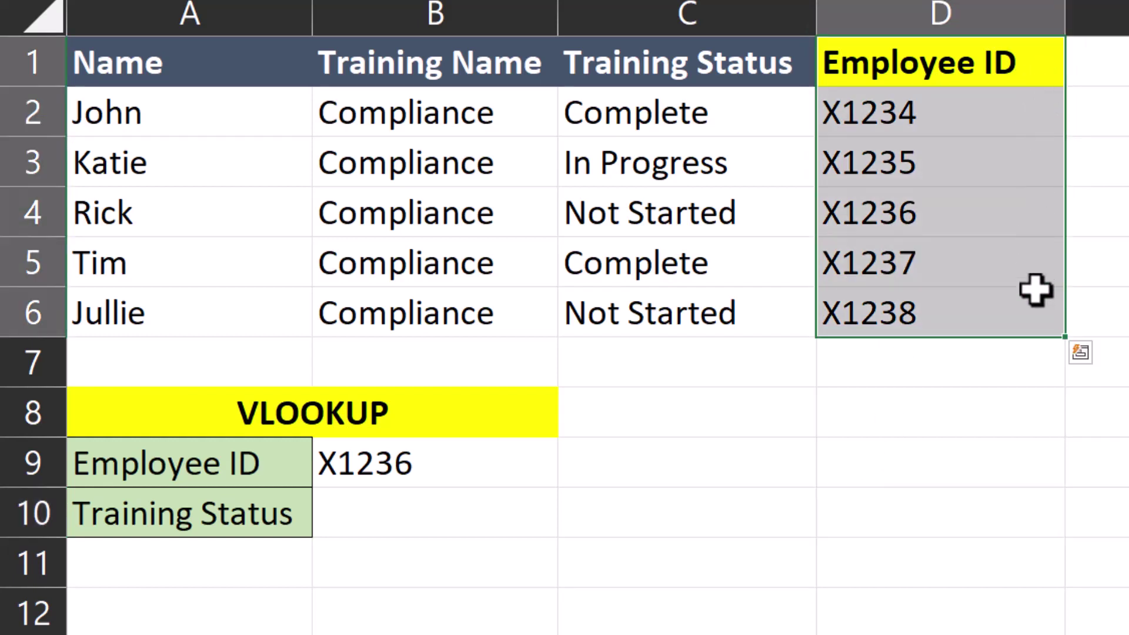
pyautogui.hotkey('ctrl', 'x')
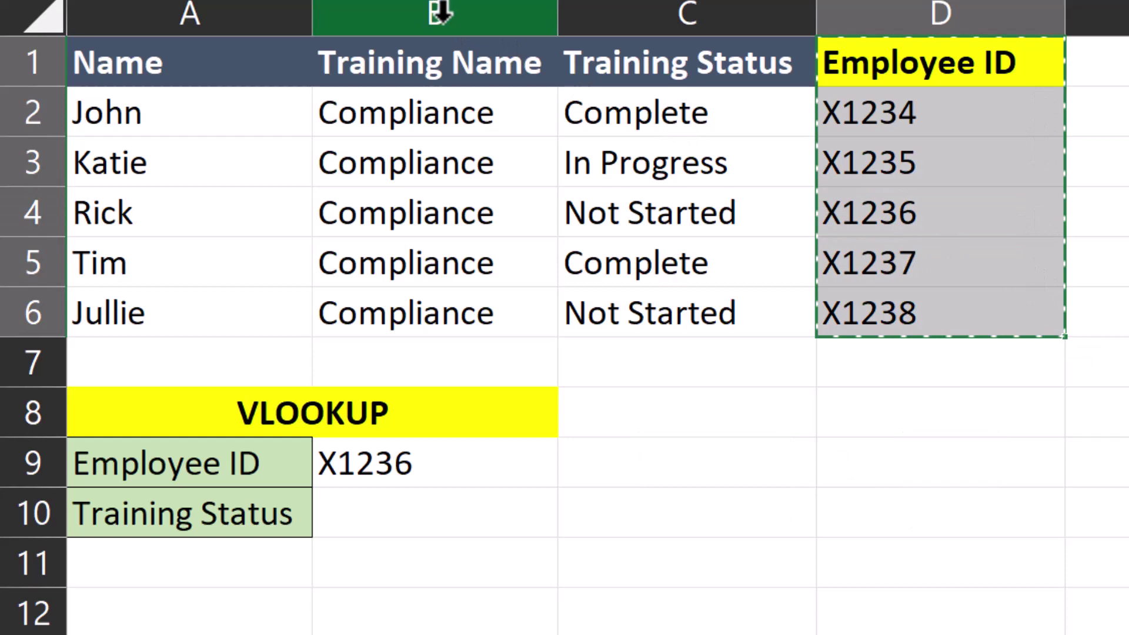
pyautogui.rightClick(443, 26)
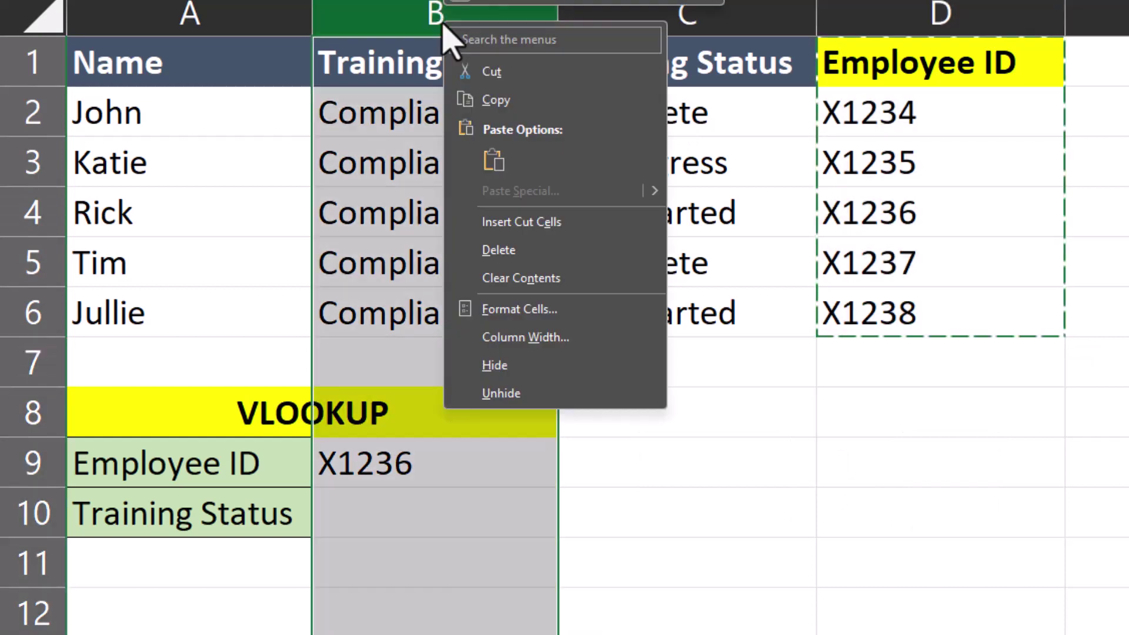
pyautogui.click(536, 222)
pyautogui.click(520, 124)
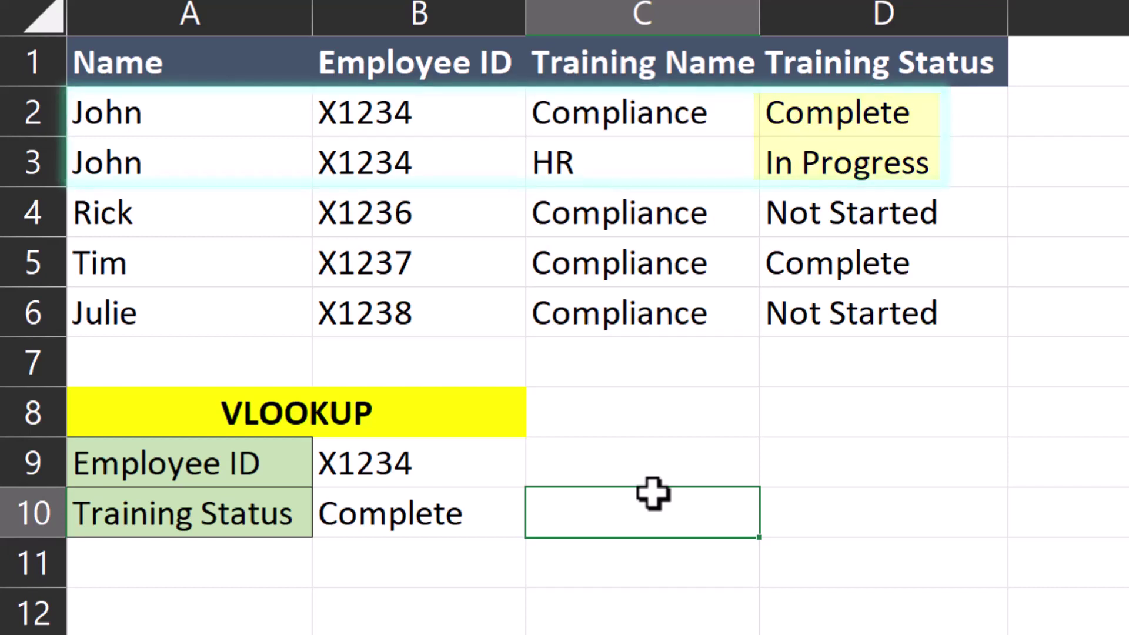
# Inspect the B10 VLOOKUP formula and leave it unchanged
pyautogui.doubleClick(505, 512)
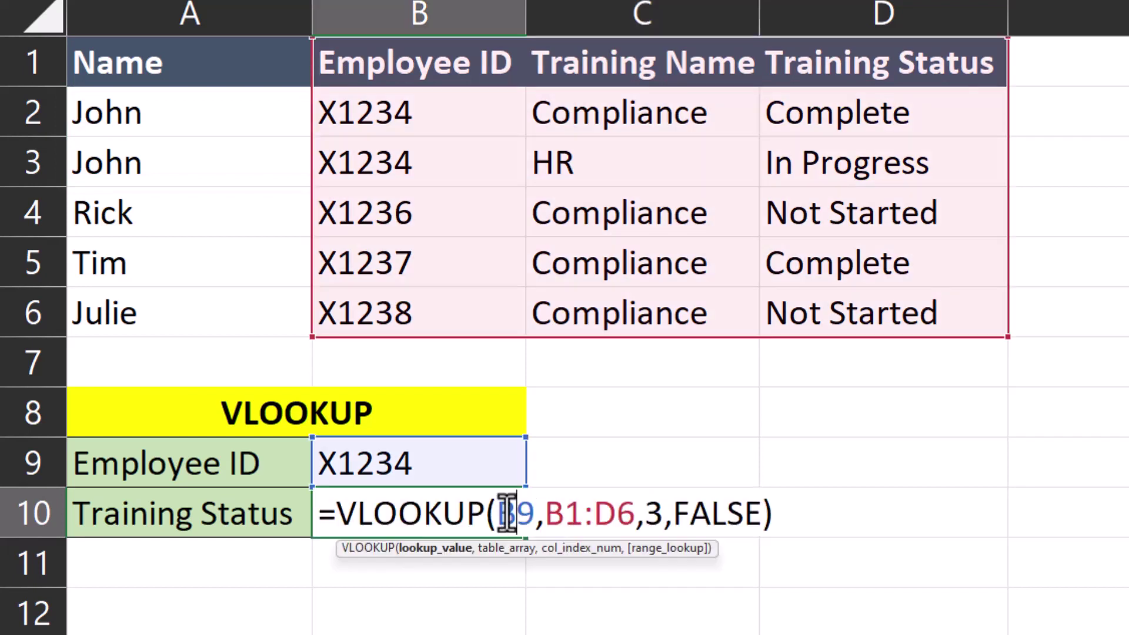
pyautogui.press('Escape')
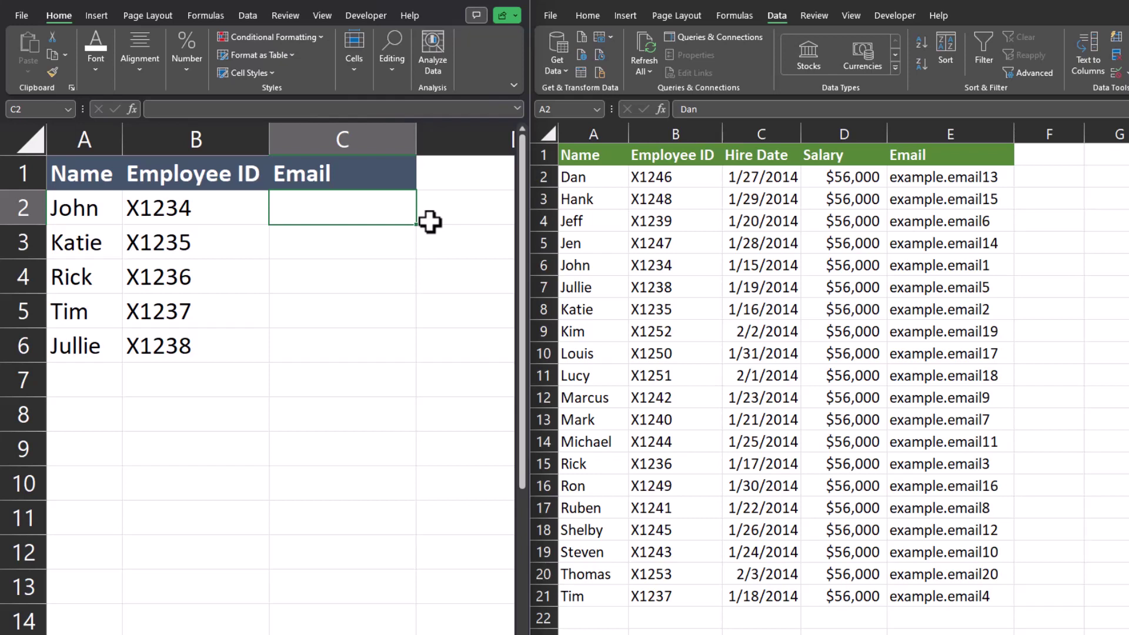
# Enter =VLOOKUP(B2,[Book2]Sheet1!$B:$E,4,FALSE) in C2 to look up the email
pyautogui.write('=vlook')
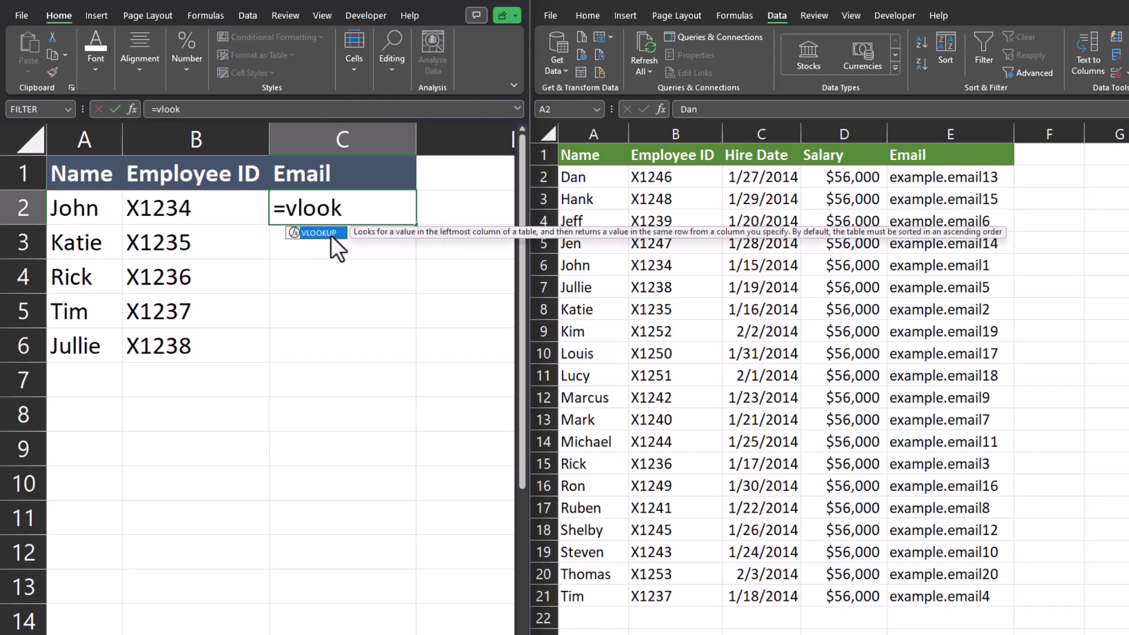
pyautogui.doubleClick(329, 233)
pyautogui.click(234, 214)
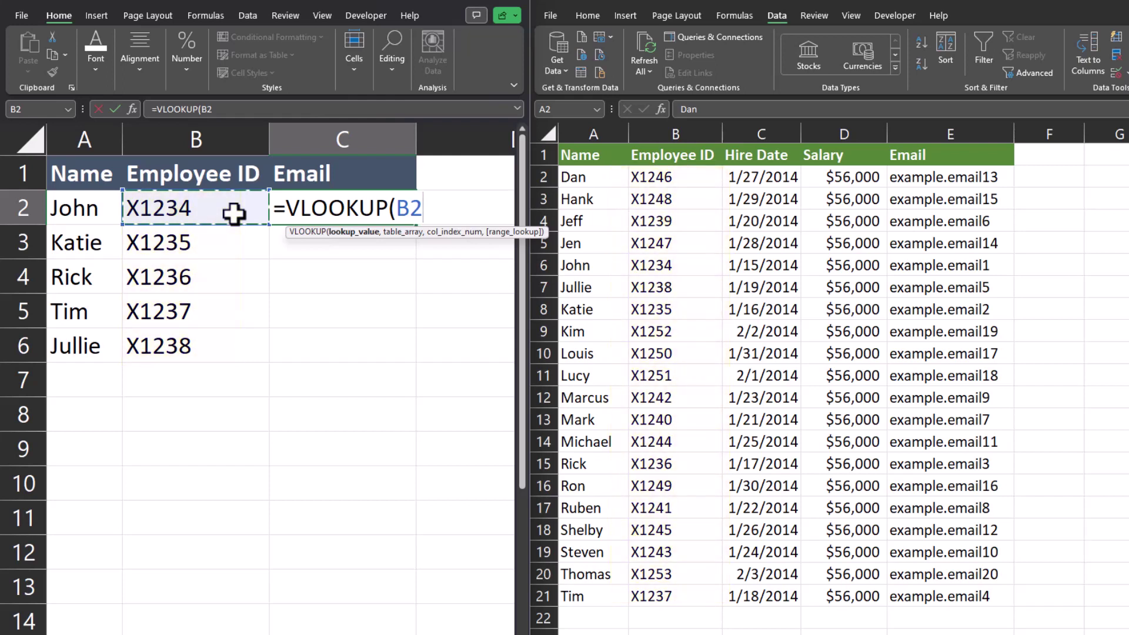
pyautogui.write(',')
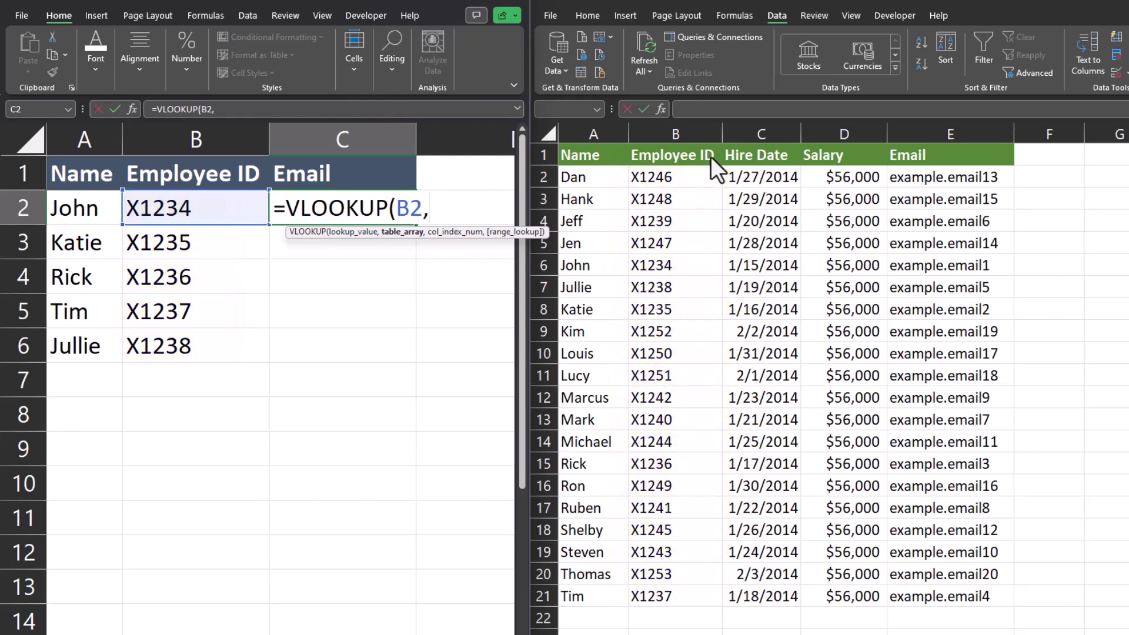
pyautogui.moveTo(709, 139); pyautogui.dragTo(898, 140)
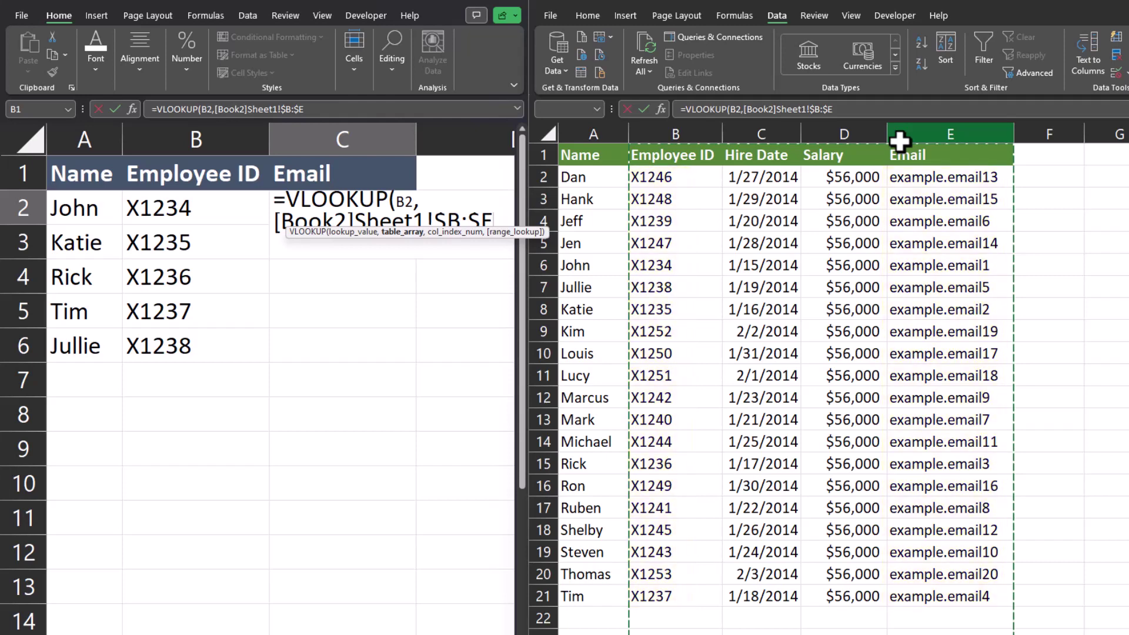
pyautogui.write(',')
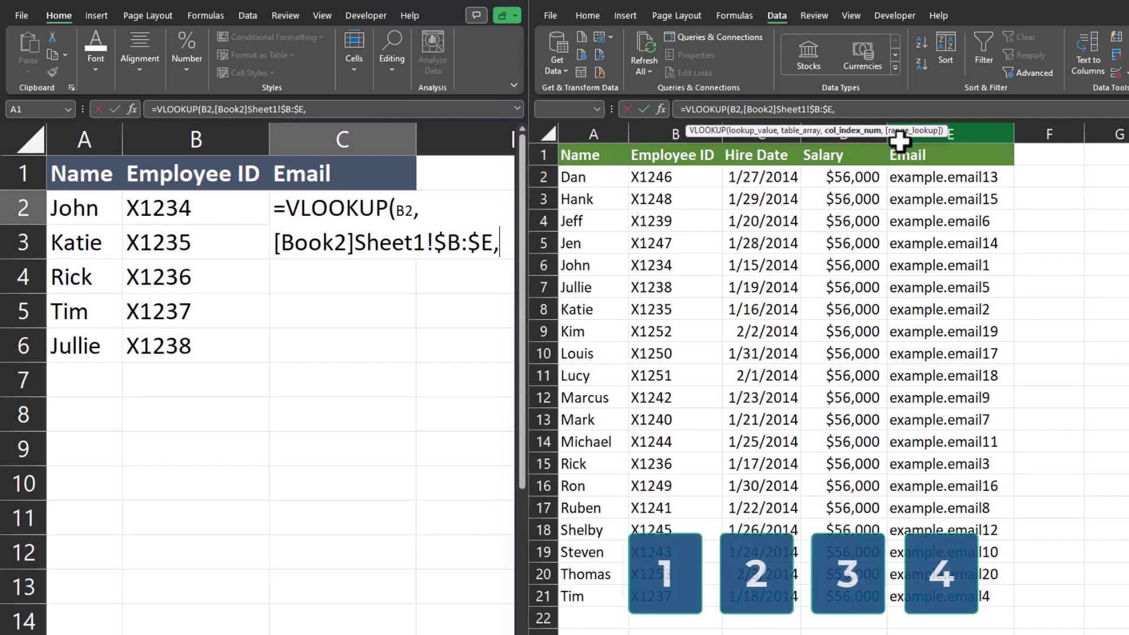
pyautogui.write('4')
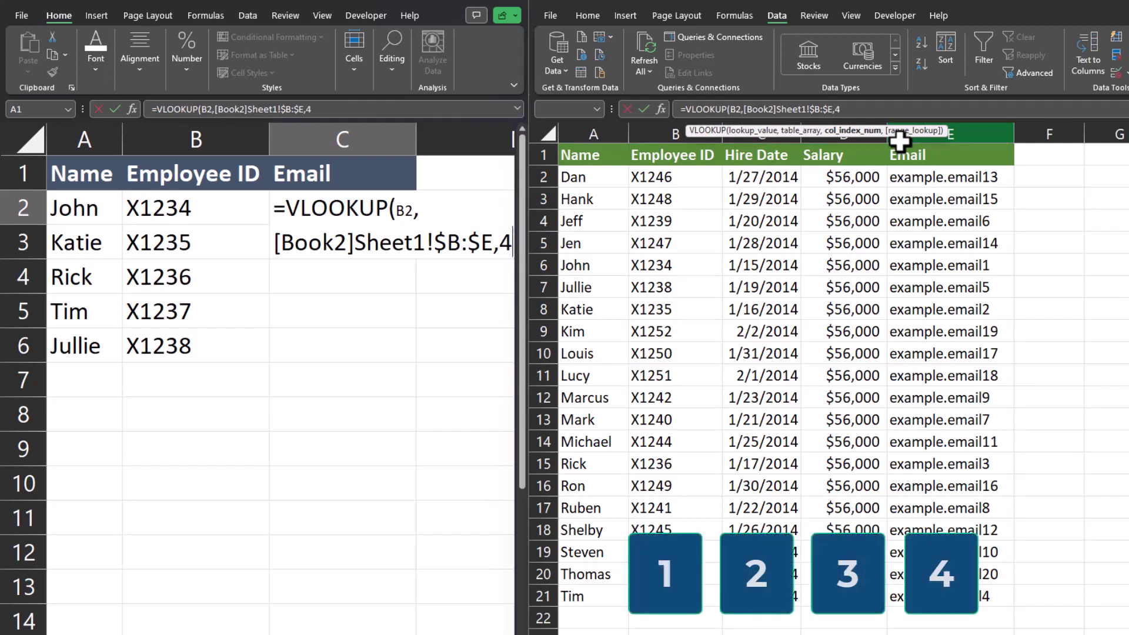
pyautogui.write(',')
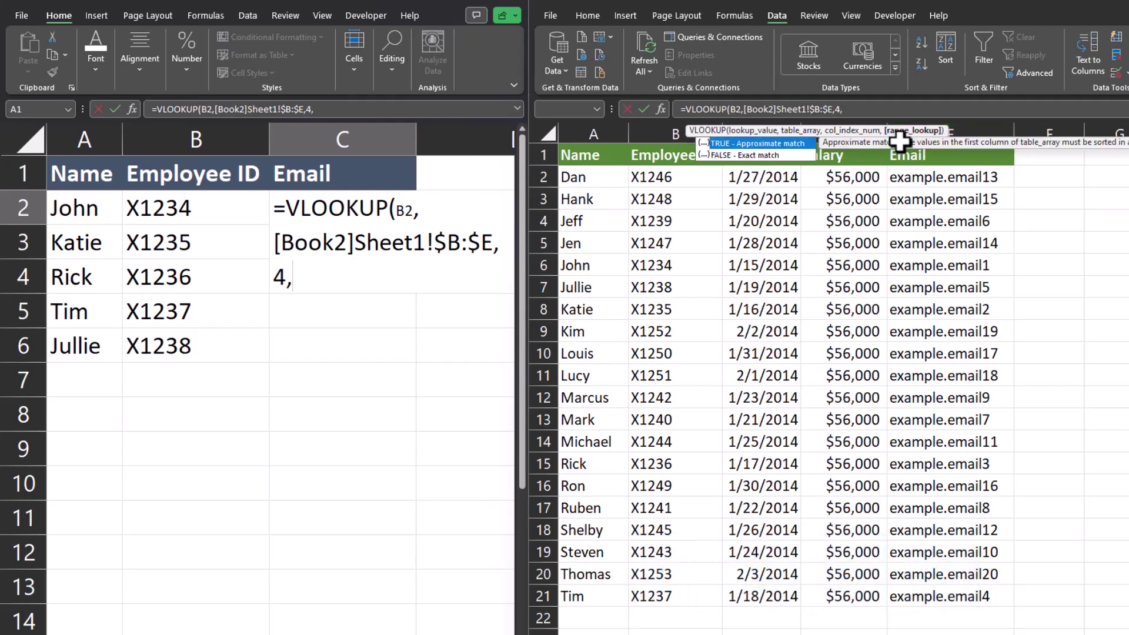
pyautogui.write('false)')
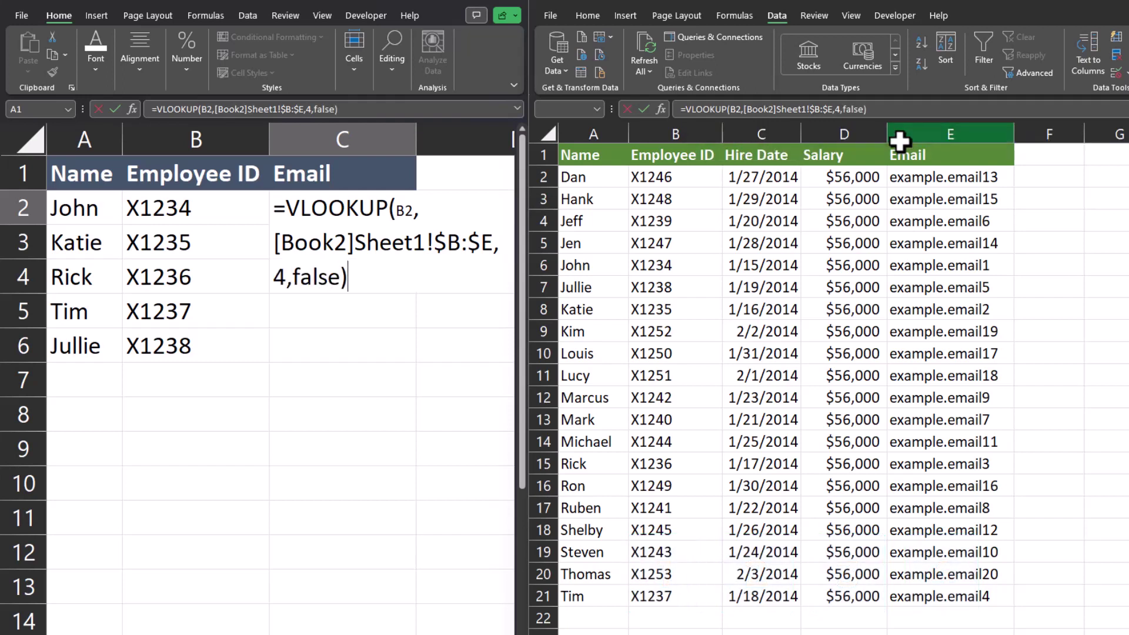
# Commit the C2 email formula, fill it down to C6, and widen column C
pyautogui.press('Return')
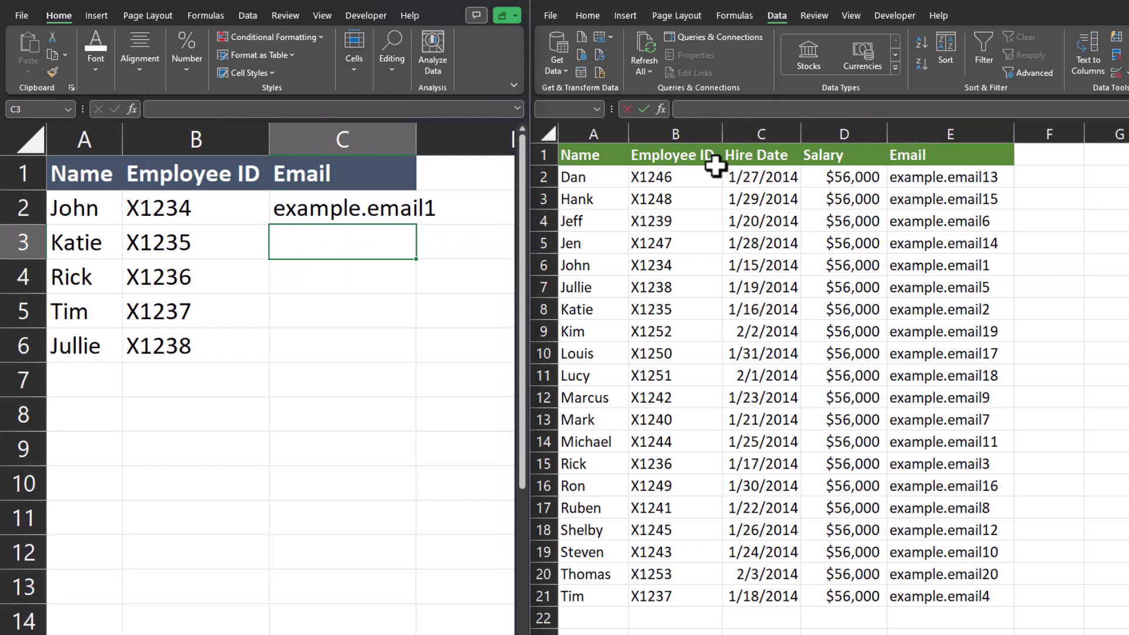
pyautogui.click(412, 216)
pyautogui.doubleClick(415, 224)
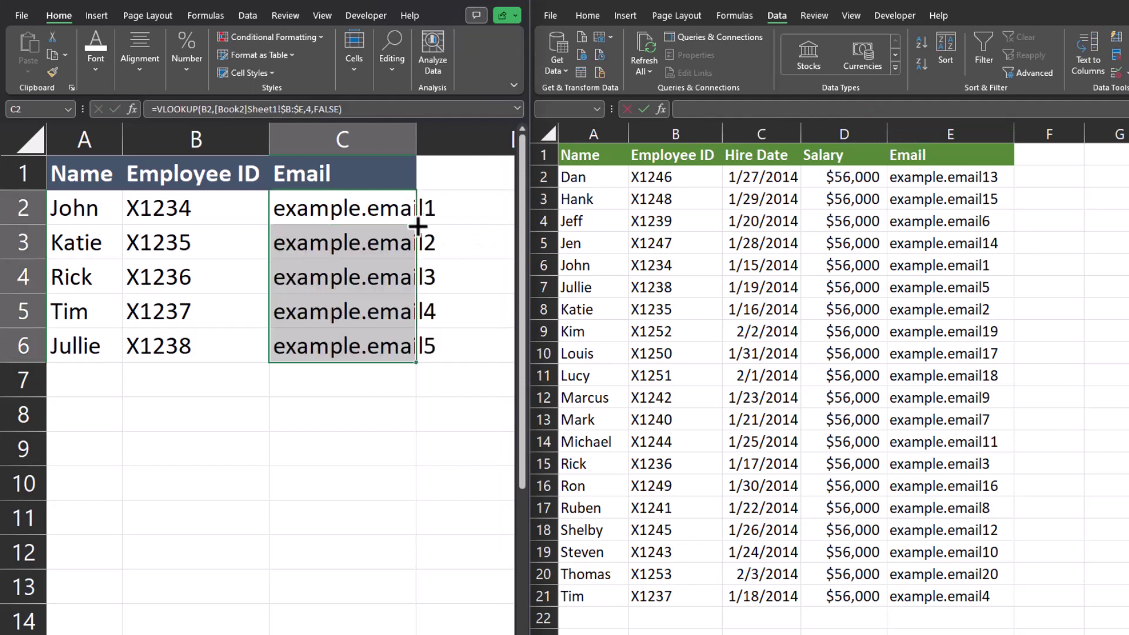
pyautogui.click(466, 207)
pyautogui.moveTo(416, 139); pyautogui.dragTo(451, 138)
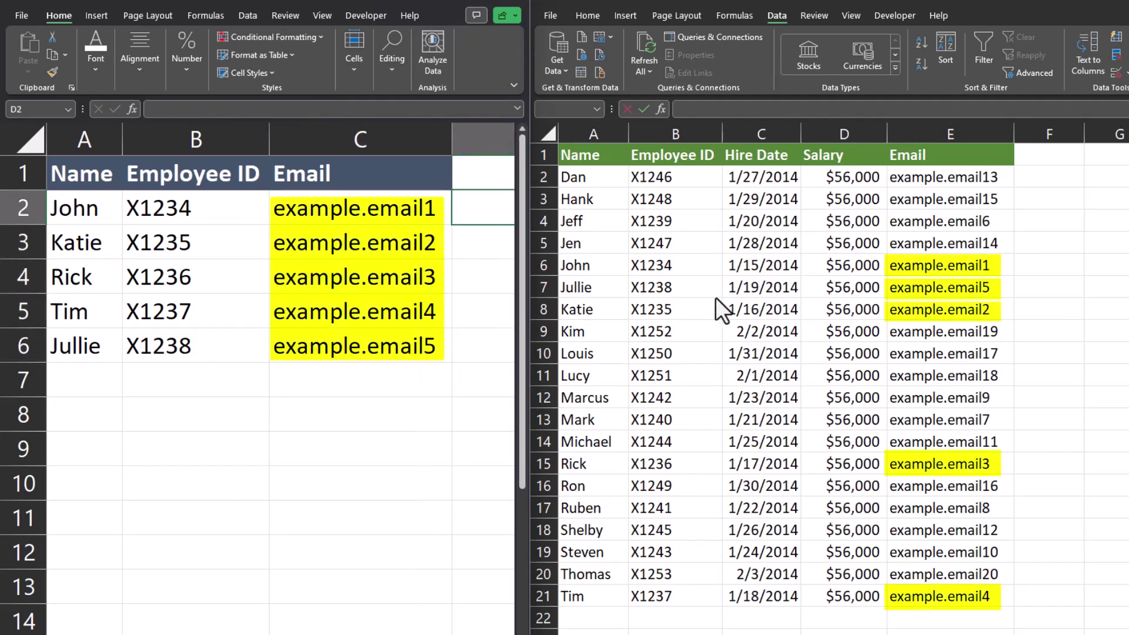